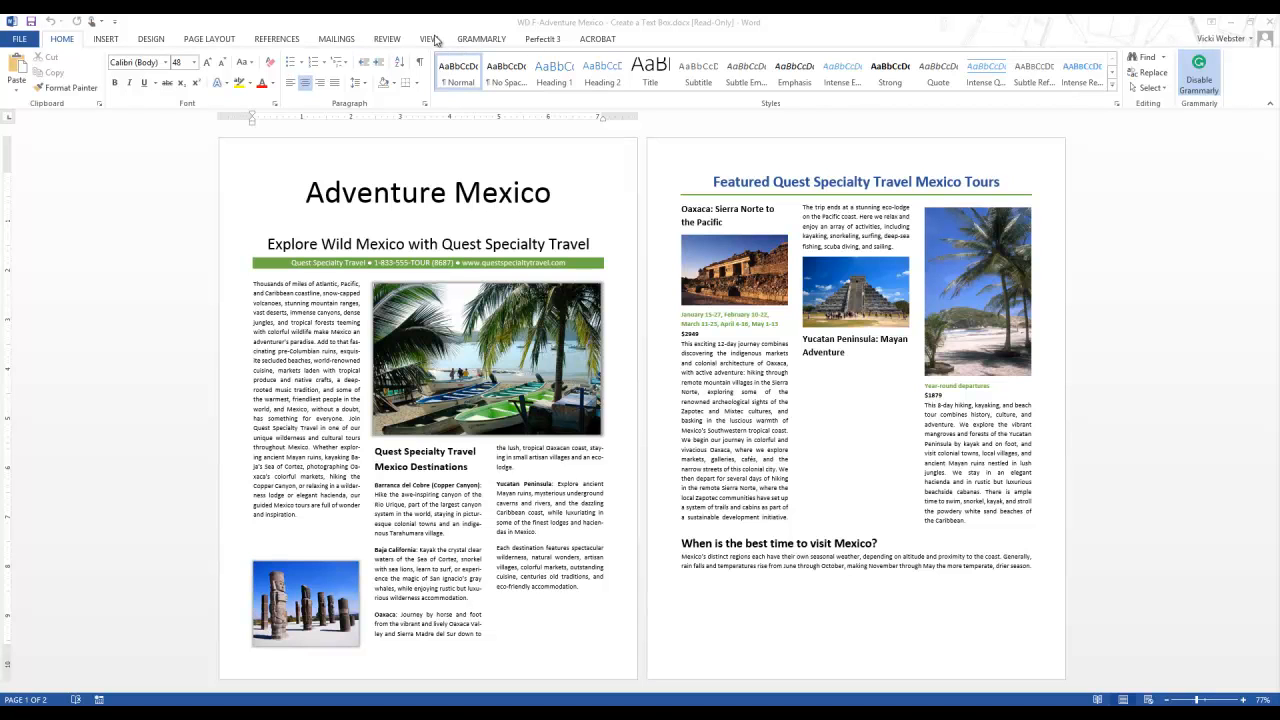
Set the document zoom to 100% and display the paragraph and formatting marks
{"action": "left_click", "coordinate": [433, 39]}
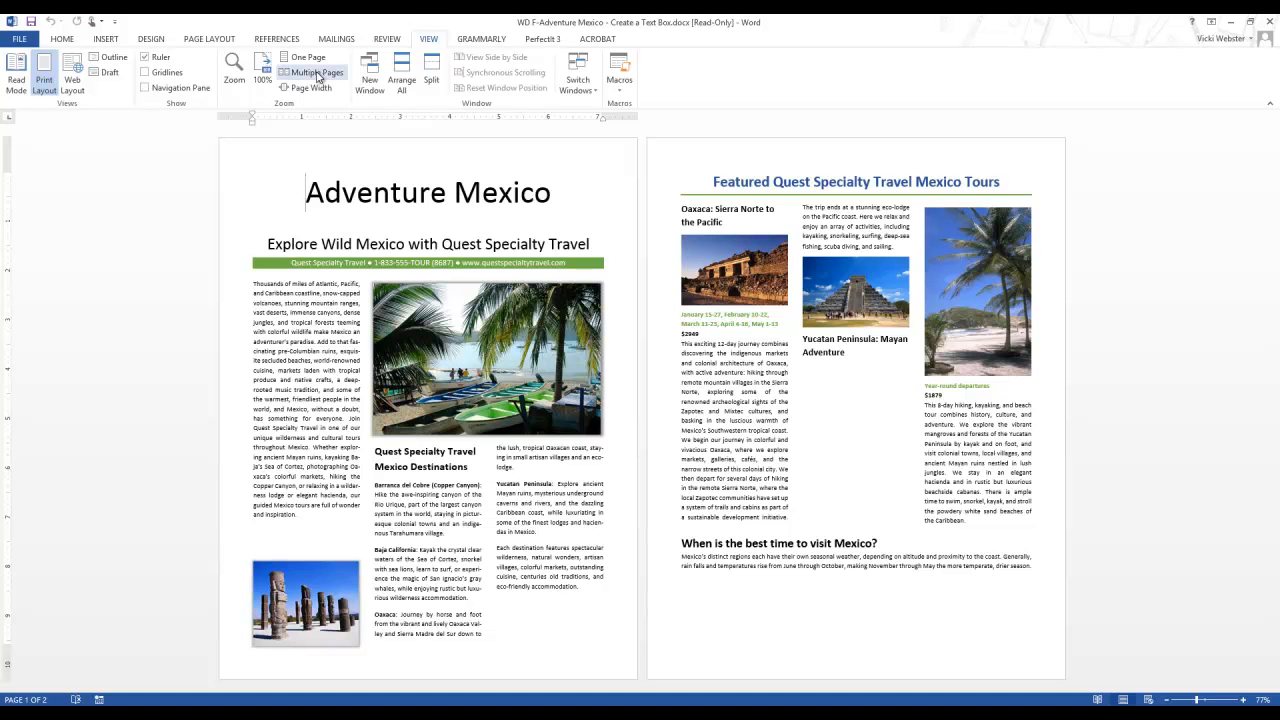
{"action": "left_click", "coordinate": [263, 70]}
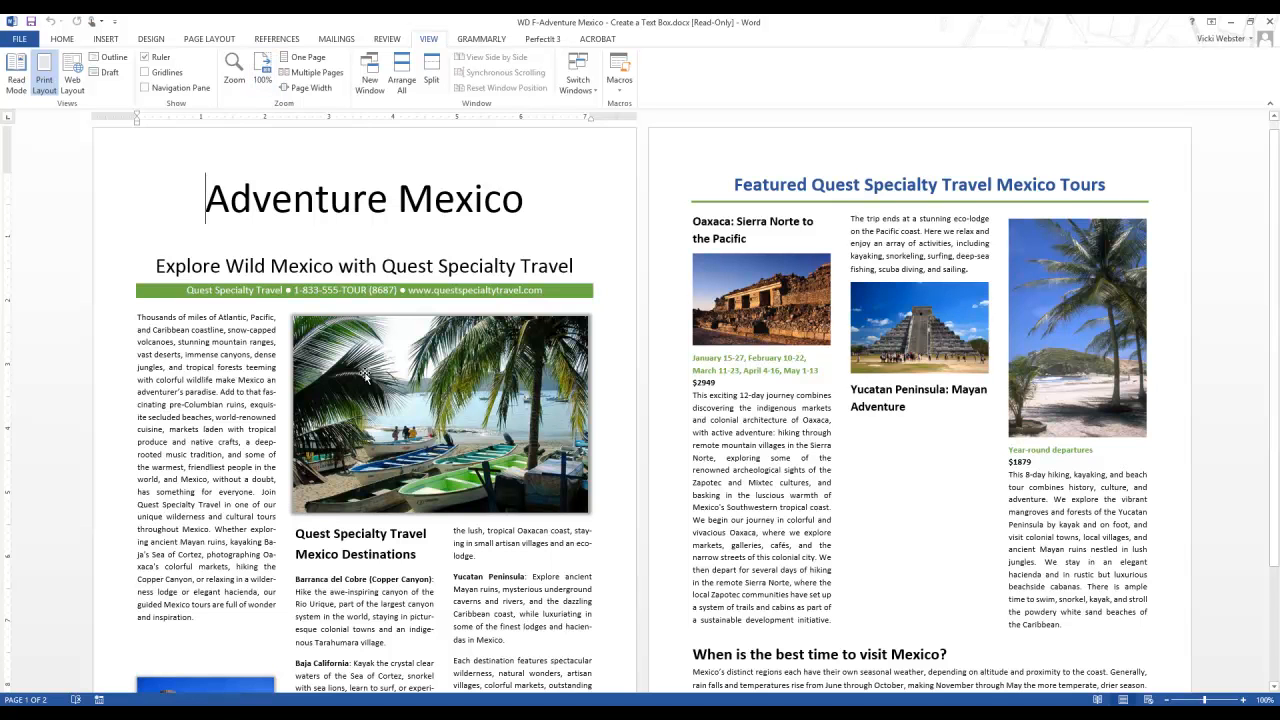
{"action": "scroll", "coordinate": [365, 375], "scroll_direction": "down", "scroll_amount": 2}
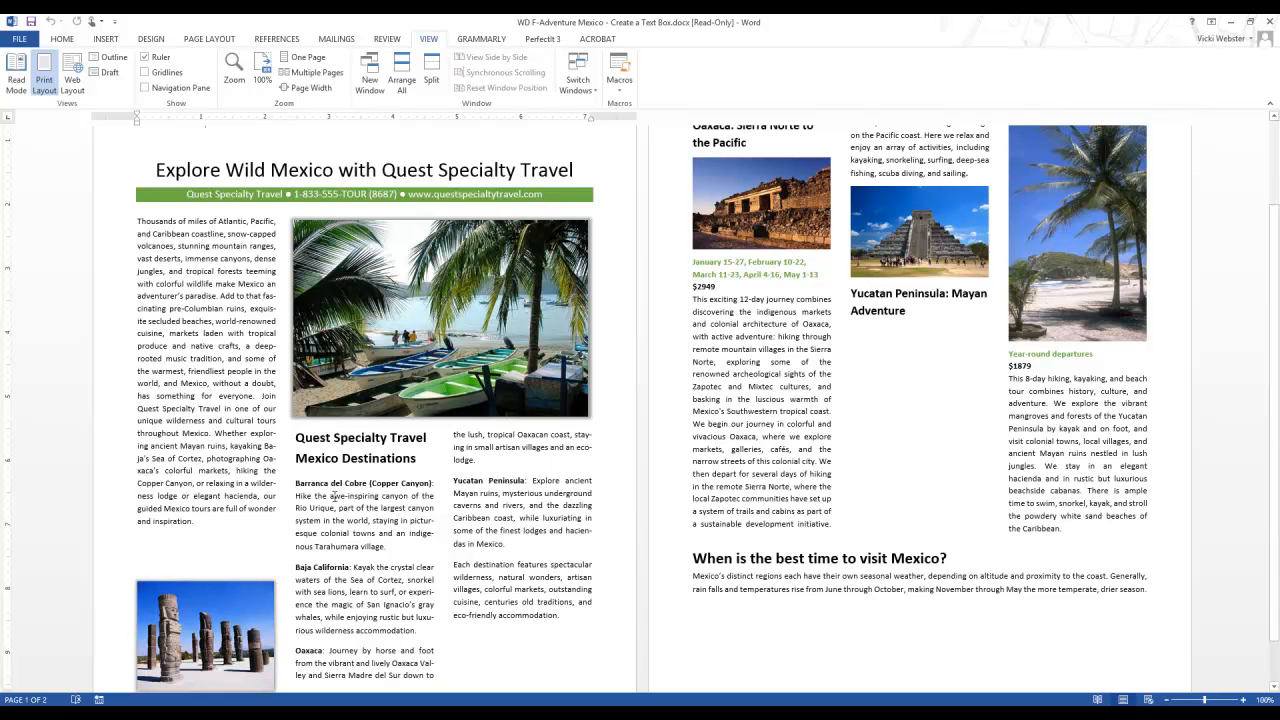
{"action": "left_click_drag", "start_coordinate": [296, 438], "coordinate": [560, 617]}
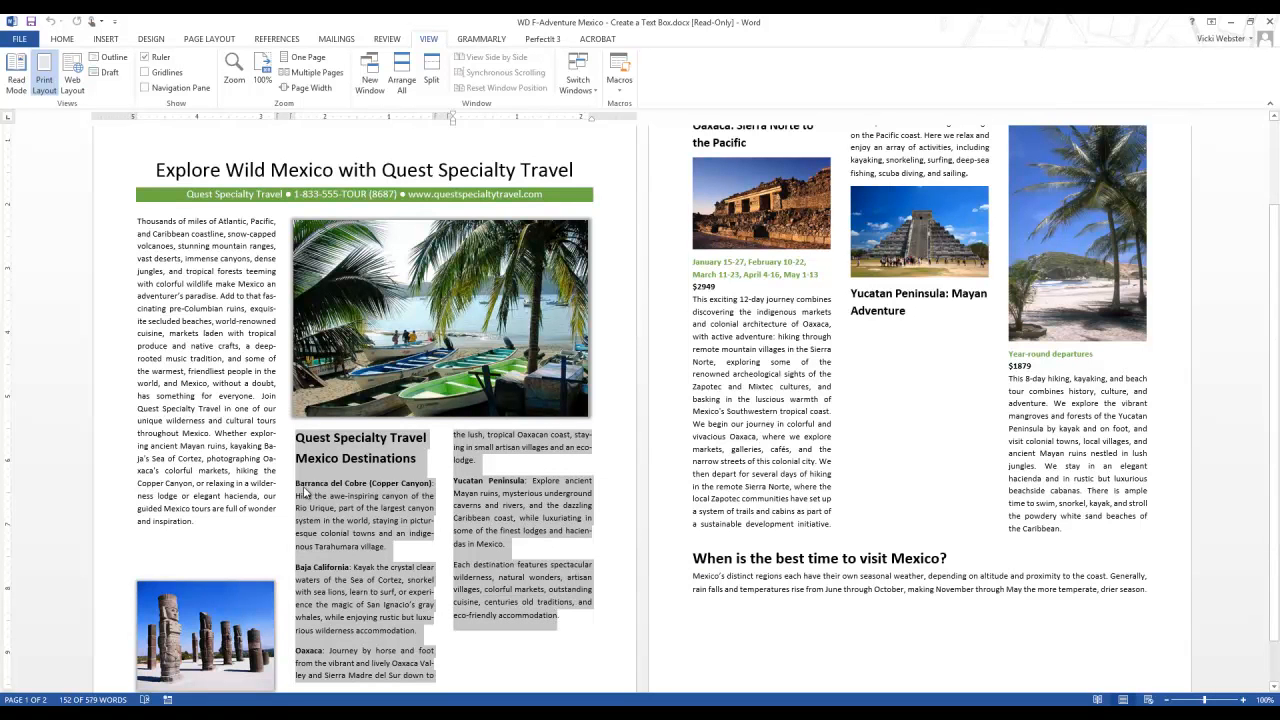
{"action": "left_click", "coordinate": [63, 39]}
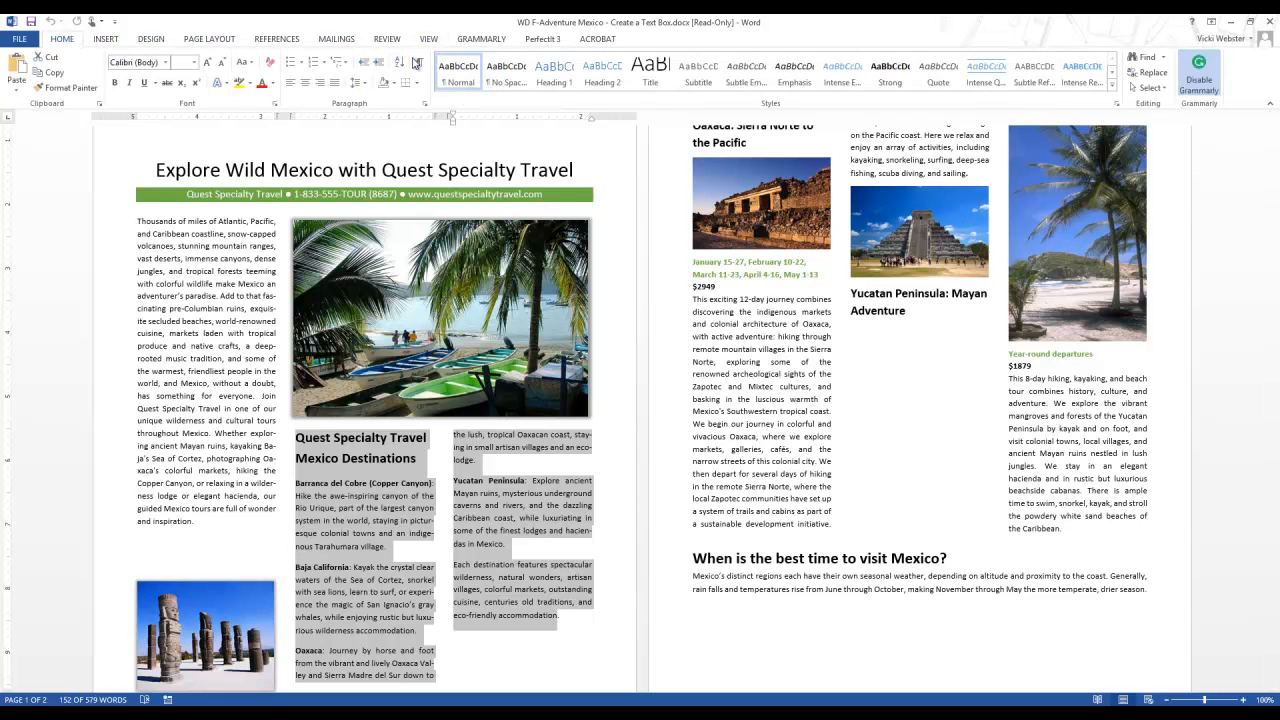
{"action": "left_click", "coordinate": [419, 63]}
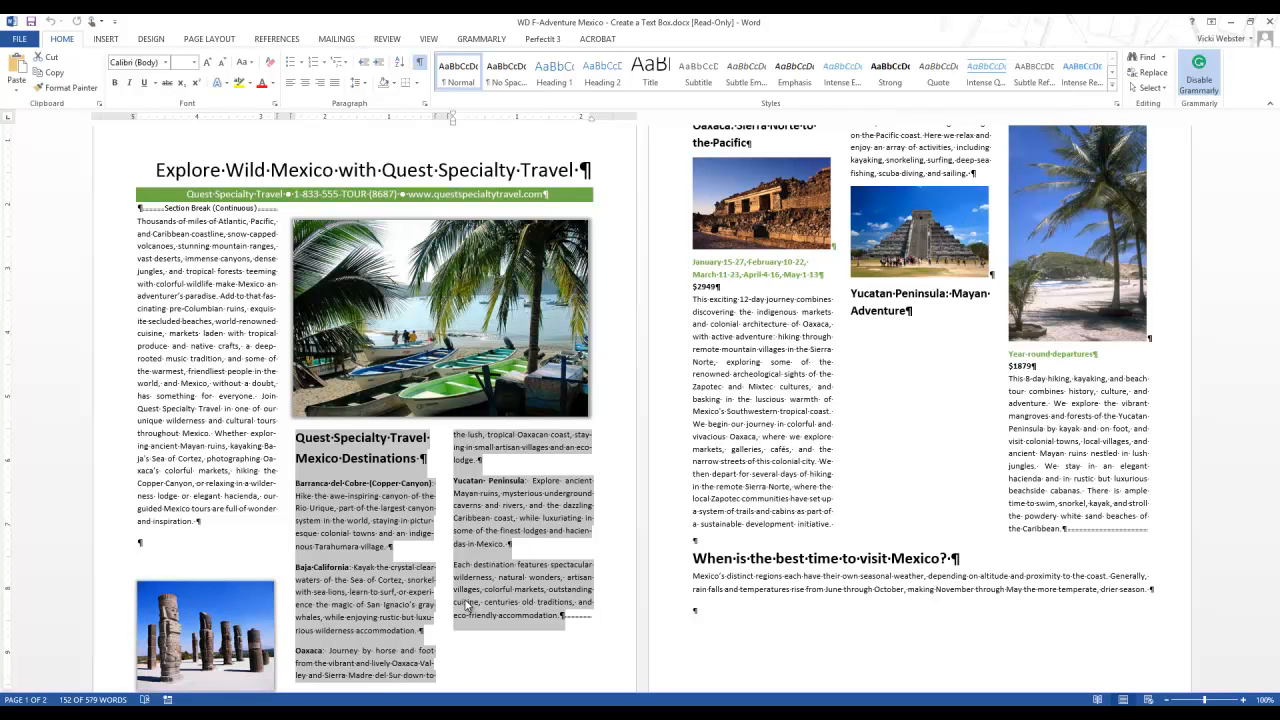
Select the text from the "Quest Specialty Travel Mexico Destinations" heading through the final paragraph mark after "eco-friendly accommodation." and enclose it in a drawn text box
{"action": "left_click", "coordinate": [298, 437]}
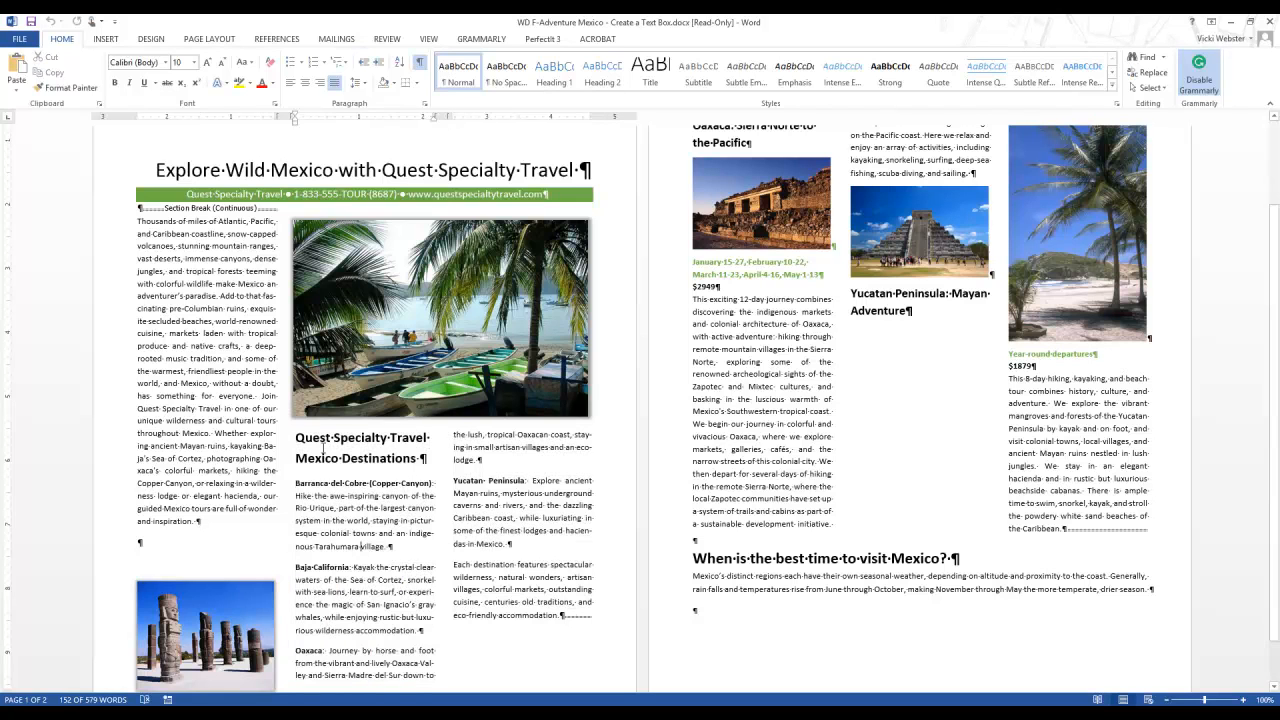
{"action": "left_click_drag", "start_coordinate": [297, 437], "coordinate": [557, 626]}
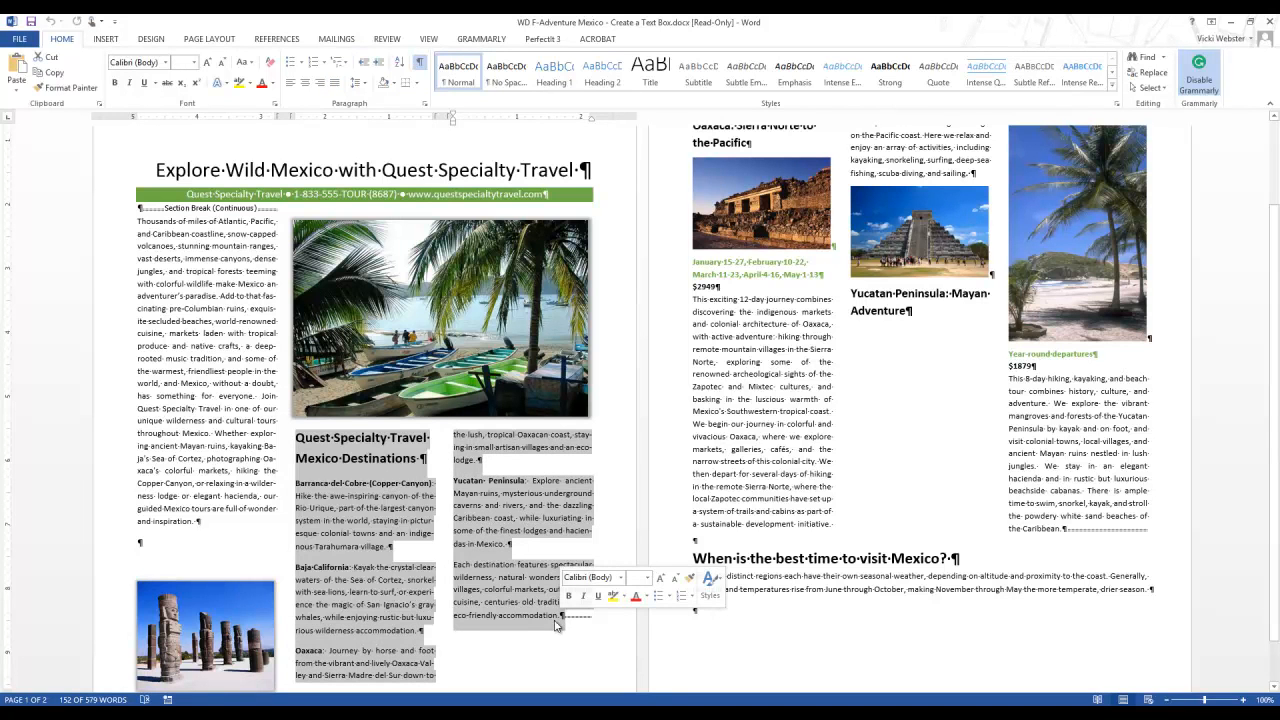
{"action": "left_click", "coordinate": [297, 438]}
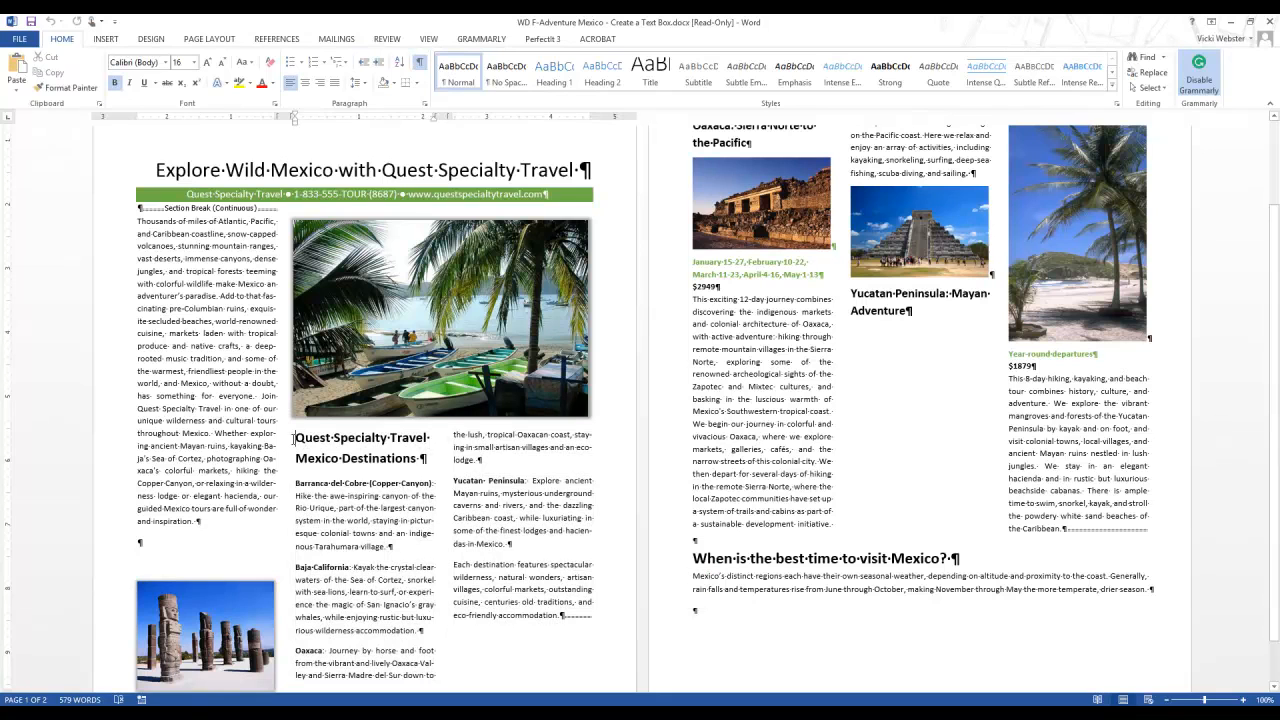
{"action": "key", "text": "shift+Down"}
{"action": "key", "text": "shift+Down"}
{"action": "key", "text": "shift+Down"}
{"action": "key", "text": "shift+Down"}
{"action": "key", "text": "shift+Down"}
{"action": "key", "text": "shift+Down"}
{"action": "key", "text": "shift+Down"}
{"action": "key", "text": "shift+Down"}
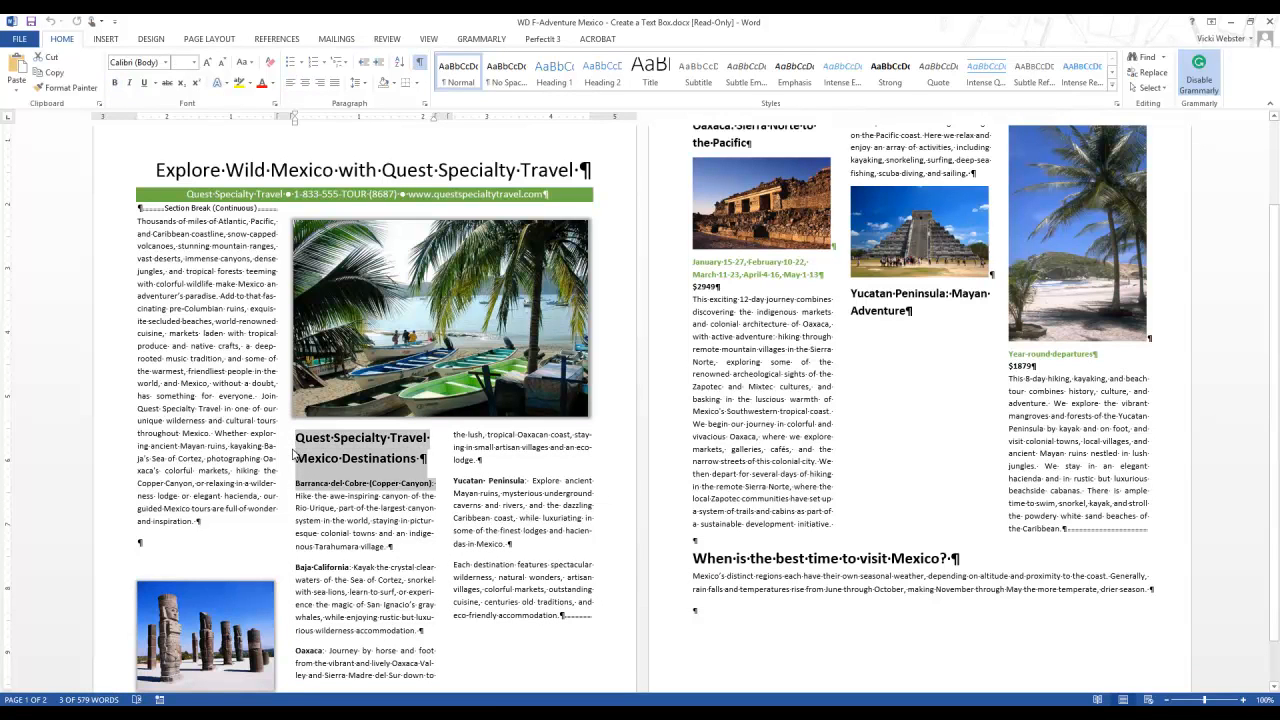
{"action": "key", "text": "shift+Down"}
{"action": "key", "text": "shift+Down"}
{"action": "key", "text": "shift+Down"}
{"action": "key", "text": "shift+Down"}
{"action": "key", "text": "shift+Down"}
{"action": "key", "text": "shift+Down"}
{"action": "key", "text": "shift+Down"}
{"action": "key", "text": "shift+Down"}
{"action": "key", "text": "shift+Down"}
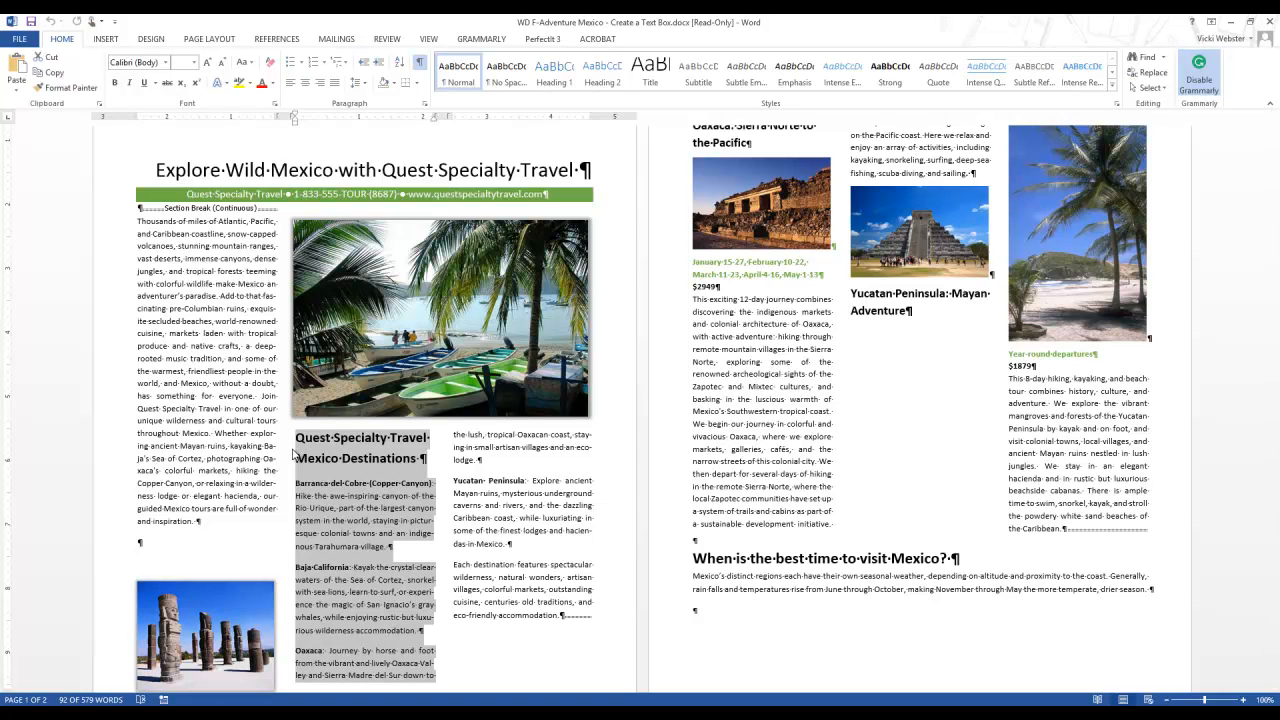
{"action": "key", "text": "shift+Down"}
{"action": "key", "text": "shift+Right"}
{"action": "key", "text": "shift+Right"}
{"action": "key", "text": "shift+Right"}
{"action": "key", "text": "shift+Down"}
{"action": "key", "text": "shift+Down"}
{"action": "key", "text": "shift+Down"}
{"action": "key", "text": "shift+Down"}
{"action": "key", "text": "shift+Down"}
{"action": "key", "text": "shift+Down"}
{"action": "key", "text": "shift+Right"}
{"action": "key", "text": "shift+Right"}
{"action": "key", "text": "shift+Right"}
{"action": "key", "text": "shift+Right"}
{"action": "key", "text": "shift+Right"}
{"action": "key", "text": "shift+Right"}
{"action": "key", "text": "shift+Right"}
{"action": "key", "text": "shift+Right"}
{"action": "key", "text": "shift+Down"}
{"action": "key", "text": "shift+Down"}
{"action": "key", "text": "shift+Down"}
{"action": "key", "text": "shift+Down"}
{"action": "key", "text": "shift+Down"}
{"action": "key", "text": "shift+Down"}
{"action": "key", "text": "shift+Down"}
{"action": "key", "text": "shift+Right"}
{"action": "key", "text": "shift+Right"}
{"action": "key", "text": "shift+Right"}
{"action": "key", "text": "shift+Right"}
{"action": "key", "text": "shift+Right"}
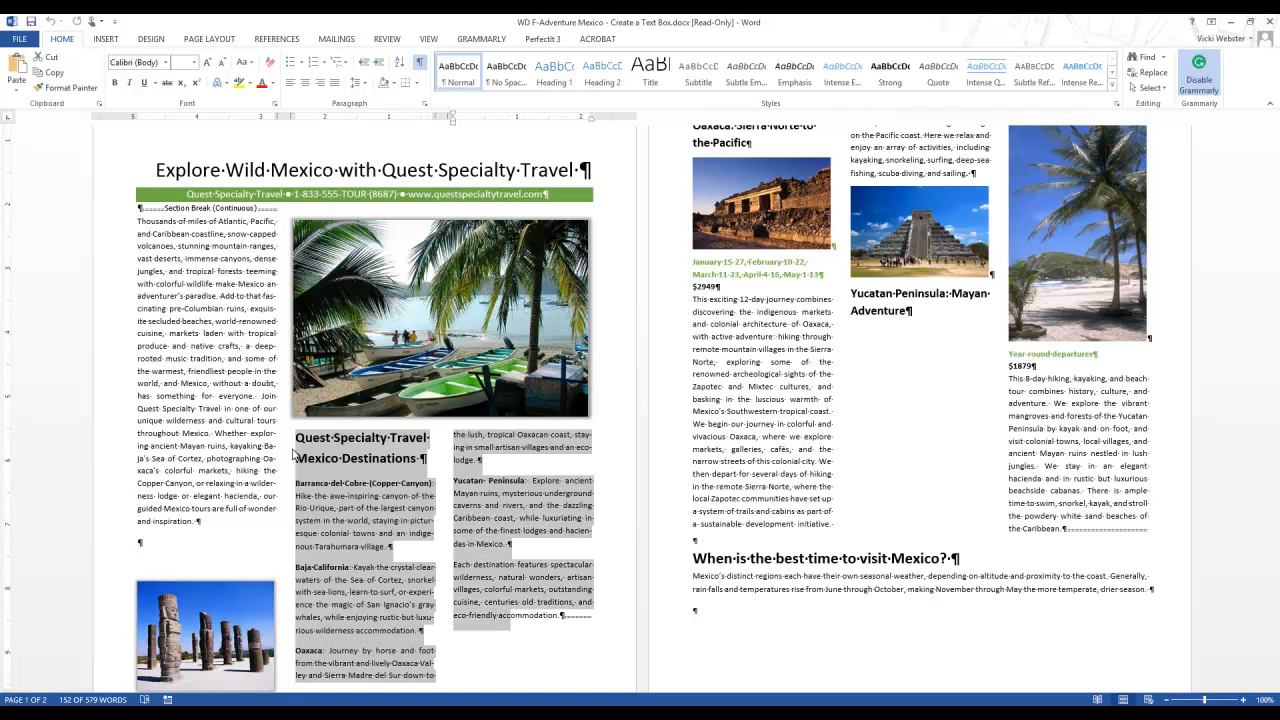
{"action": "key", "text": "shift+Right"}
{"action": "key", "text": "shift+Right"}
{"action": "key", "text": "shift+Right"}
{"action": "key", "text": "shift+Right"}
{"action": "key", "text": "shift+Right"}
{"action": "key", "text": "shift+Right"}
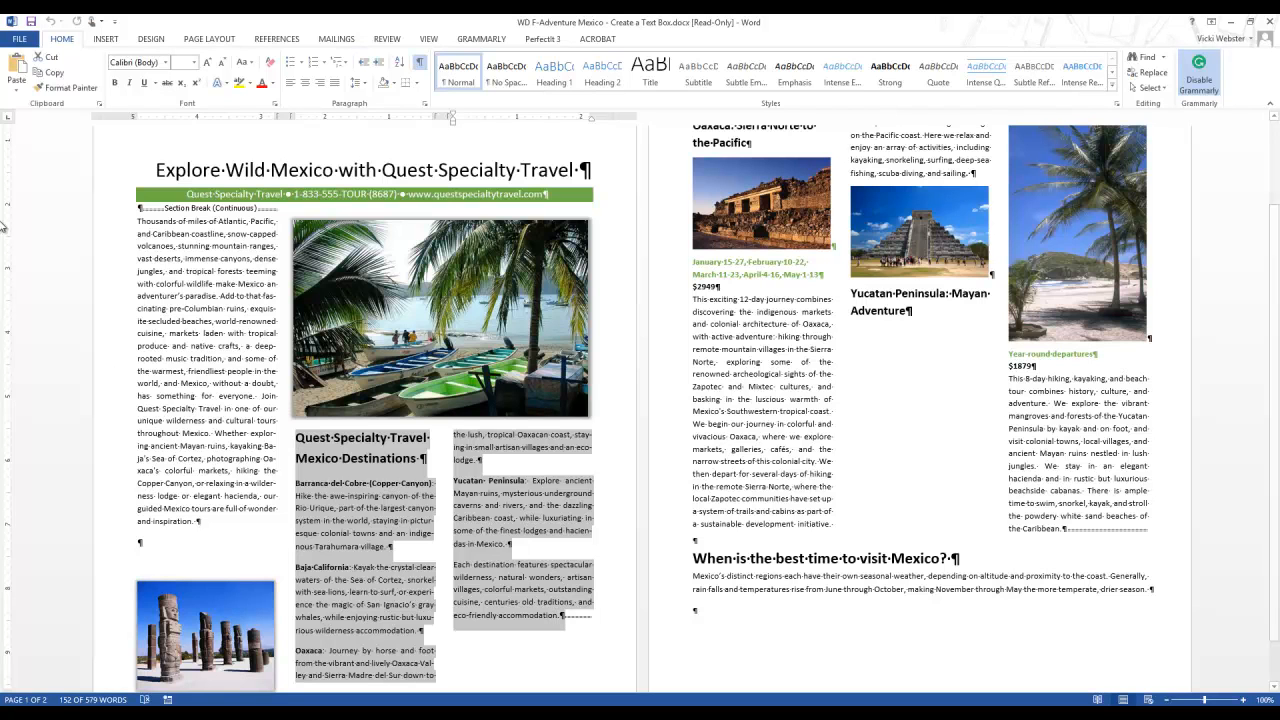
{"action": "left_click", "coordinate": [108, 44]}
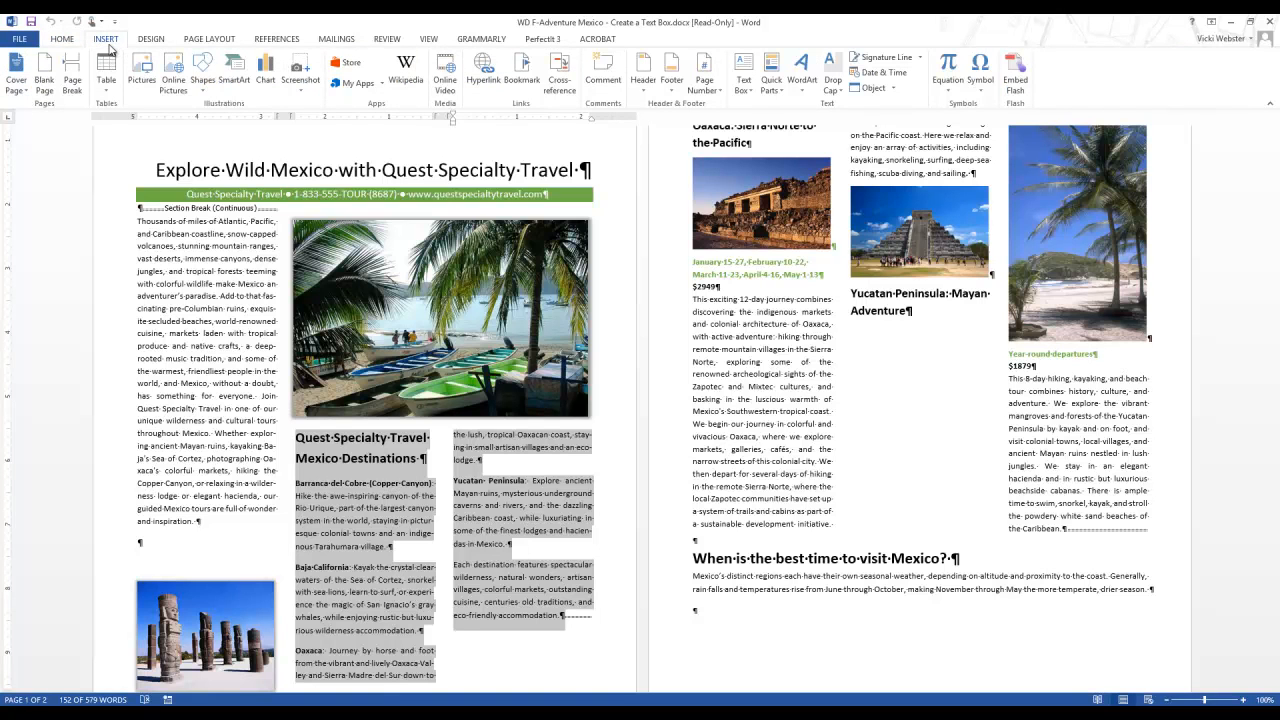
{"action": "left_click", "coordinate": [752, 90]}
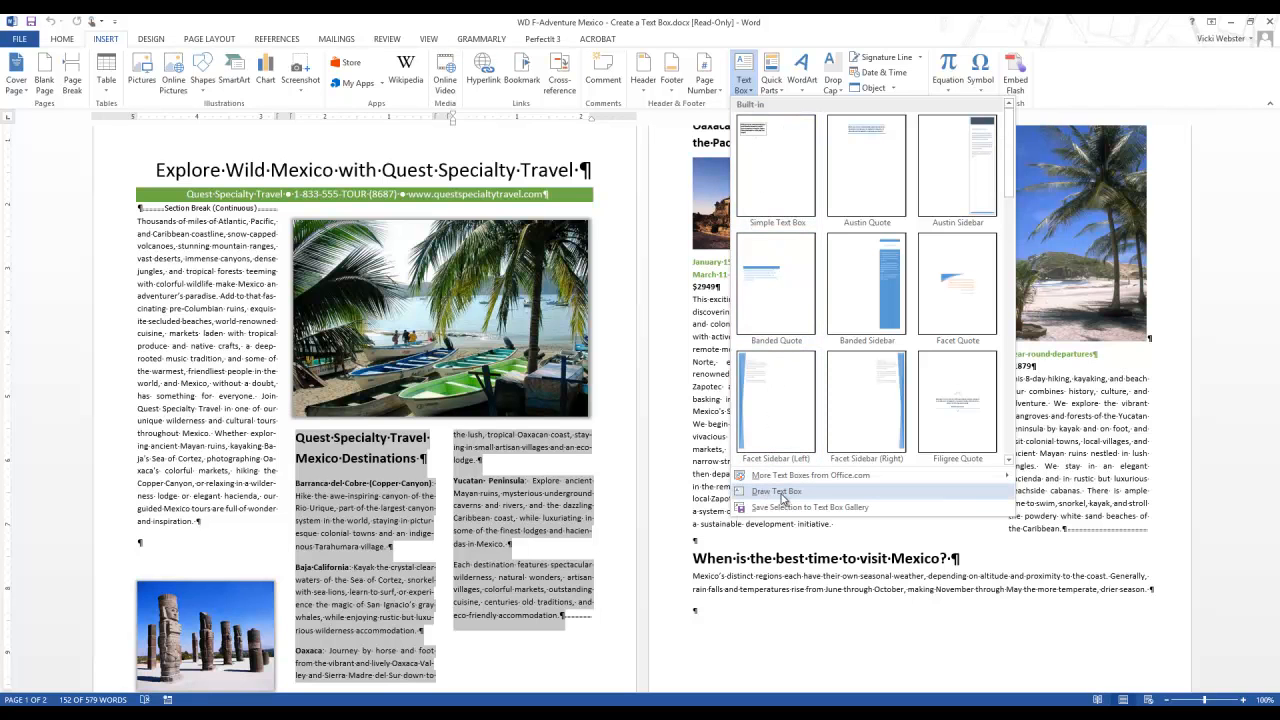
{"action": "left_click", "coordinate": [780, 492]}
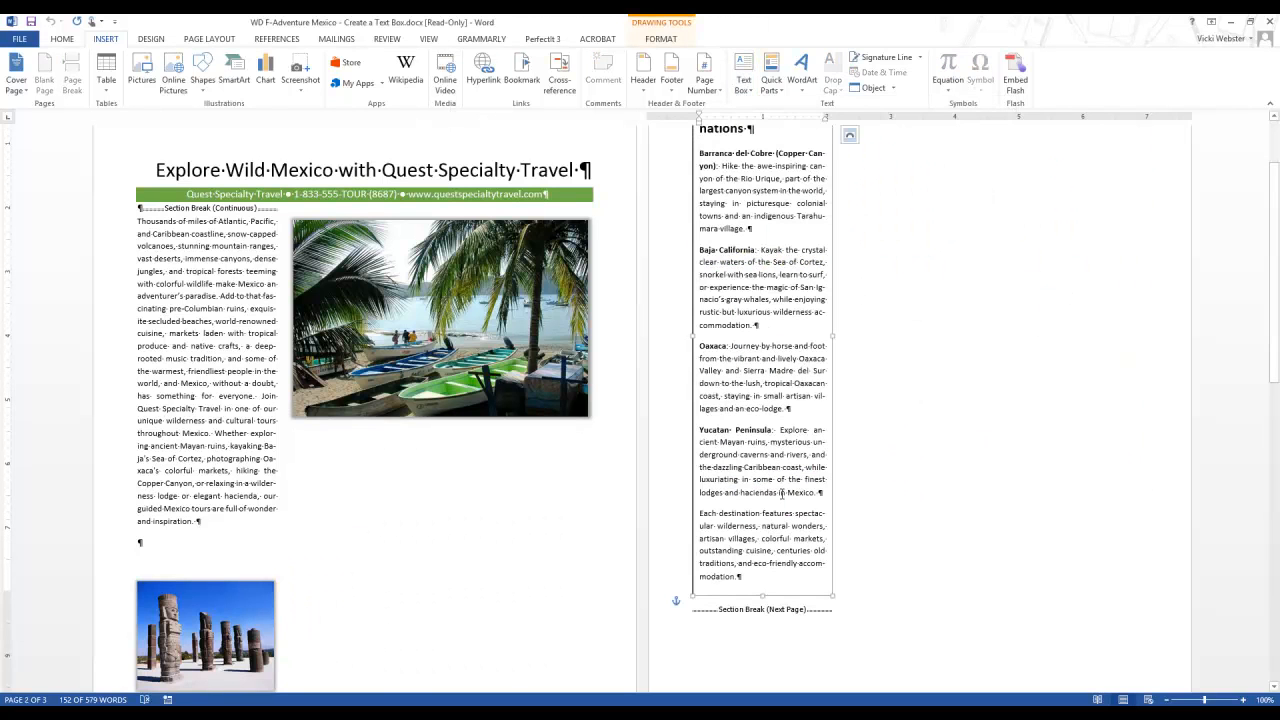
Position the destinations text box at the bottom right of the page with text wrapping
{"action": "scroll", "coordinate": [958, 439], "scroll_direction": "up", "scroll_amount": 1}
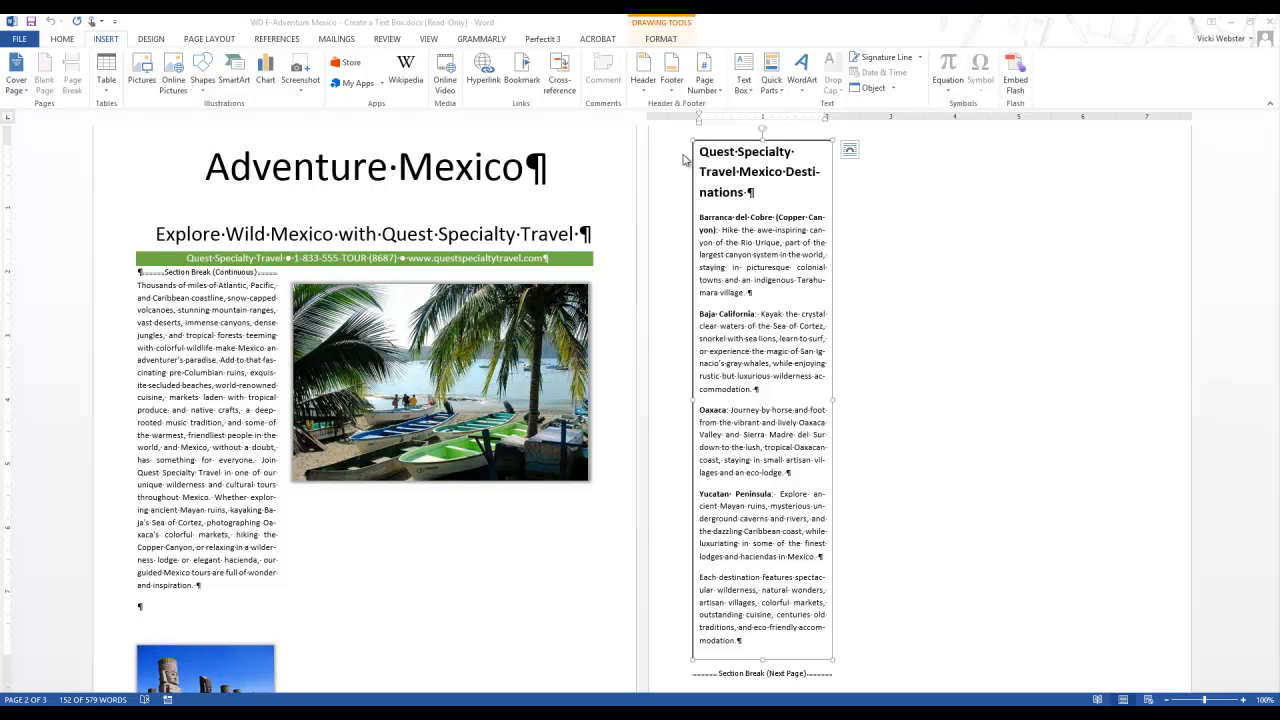
{"action": "left_click", "coordinate": [661, 39]}
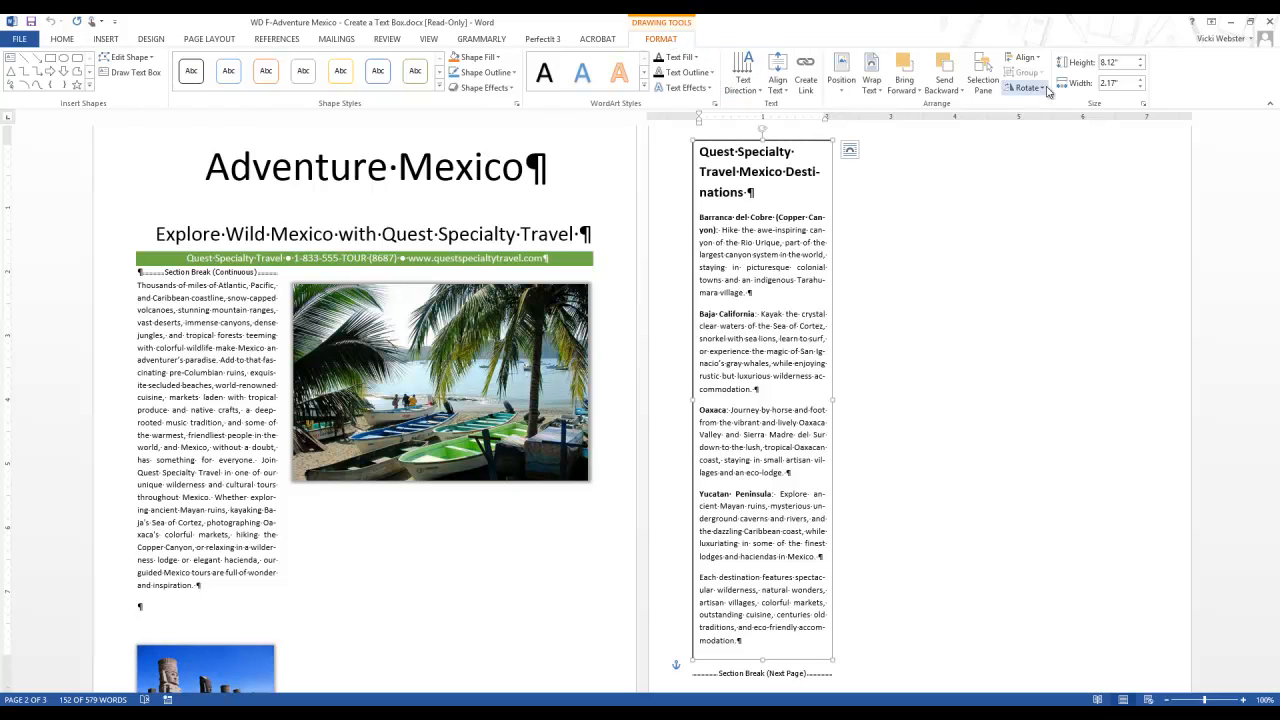
{"action": "left_click", "coordinate": [842, 92]}
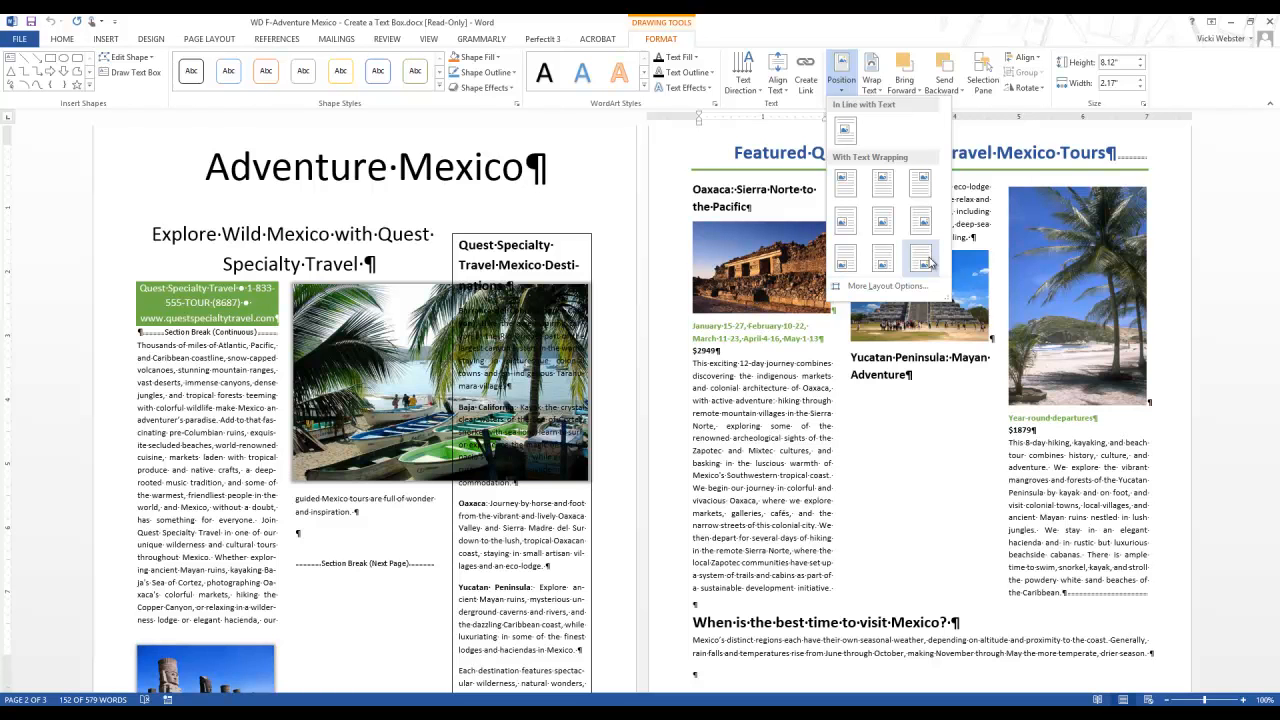
{"action": "left_click", "coordinate": [925, 261]}
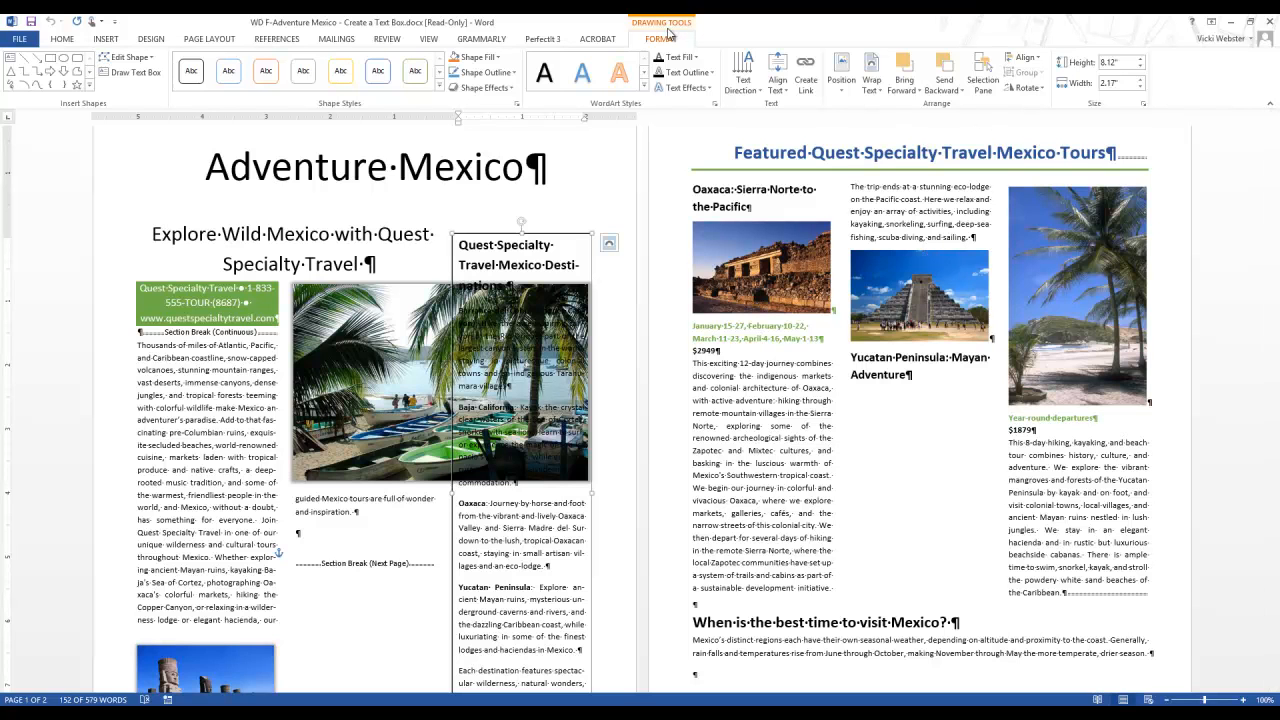
Set the destinations text box height to 4.1" and its width to 4.65"
{"action": "left_click", "coordinate": [1125, 62]}
{"action": "type", "text": "4.1"}
{"action": "left_click", "coordinate": [1124, 83]}
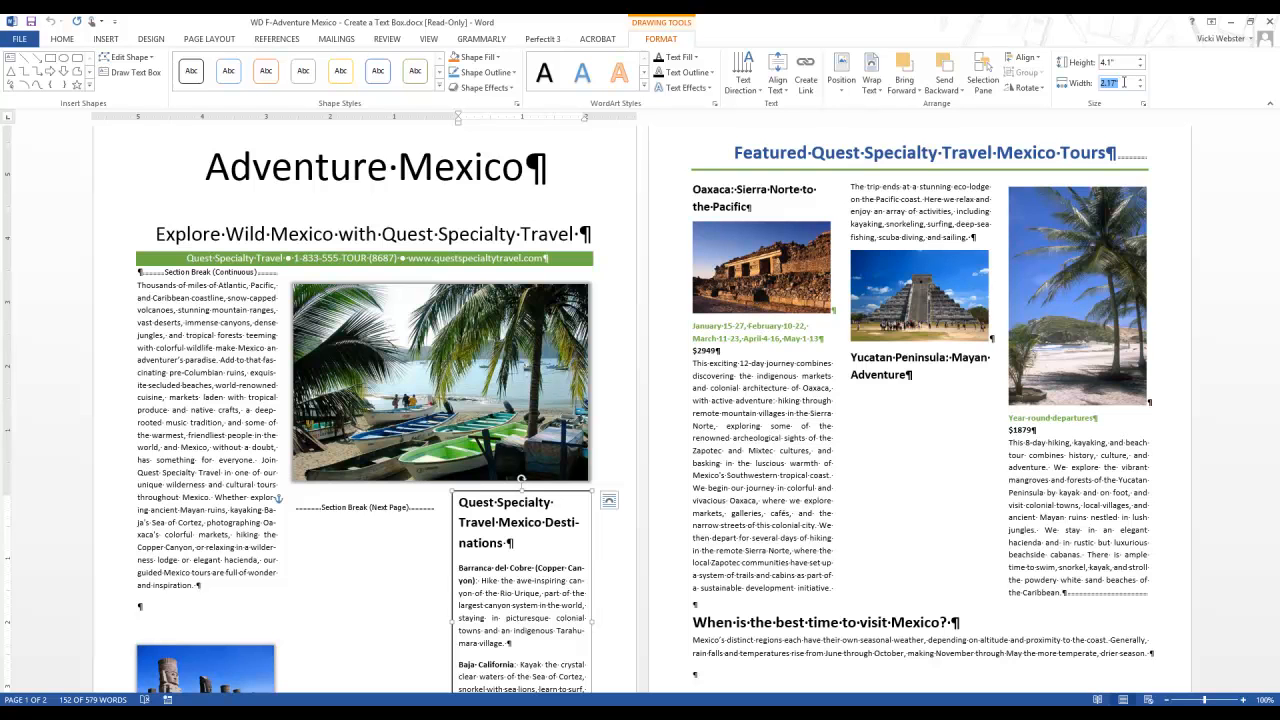
{"action": "type", "text": "4.65"}
{"action": "key", "text": "Return"}
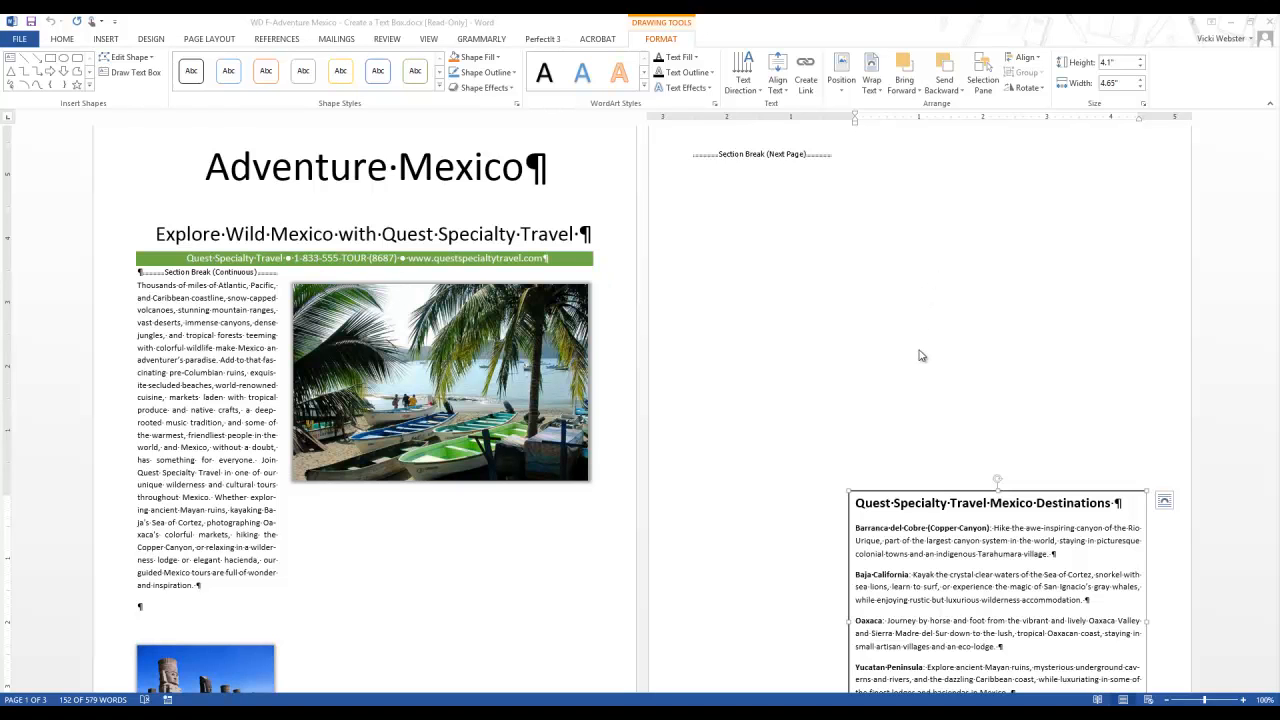
Move the text box's object anchor to the start of the "Thousands of miles" paragraph on page 1
{"action": "left_click", "coordinate": [920, 537]}
{"action": "left_click", "coordinate": [920, 492]}
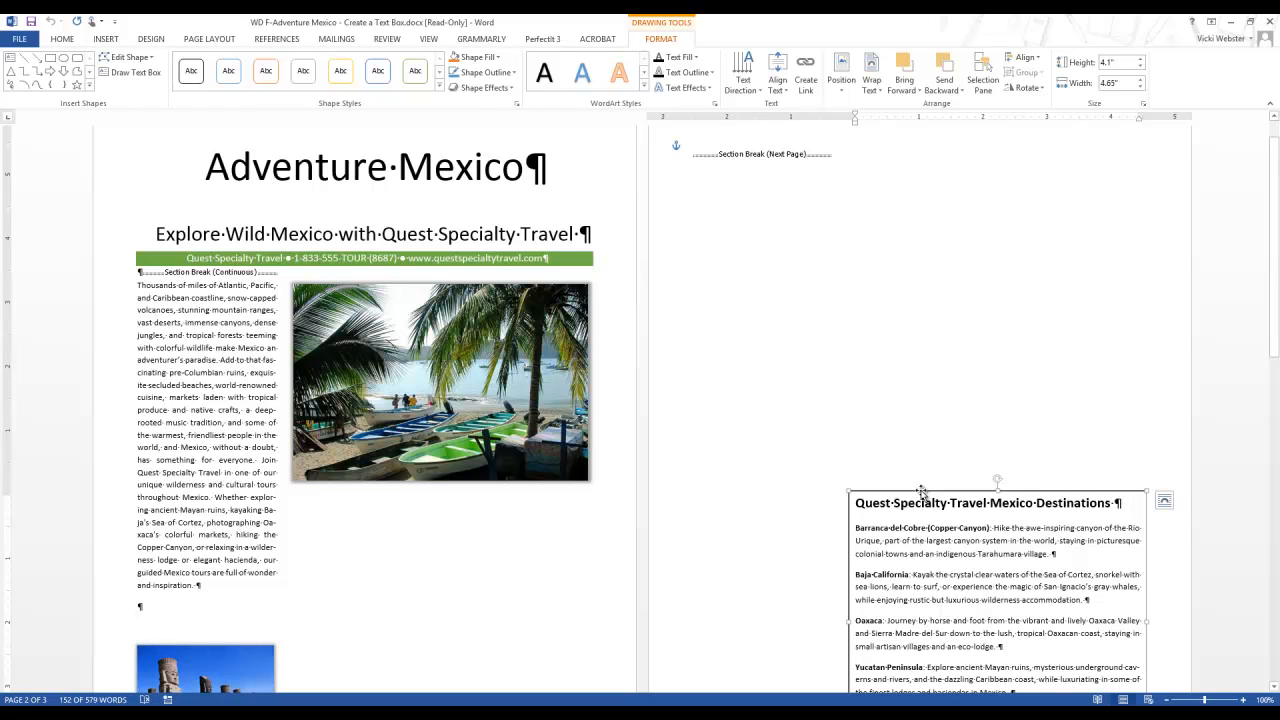
{"action": "mouse_move", "coordinate": [676, 150]}
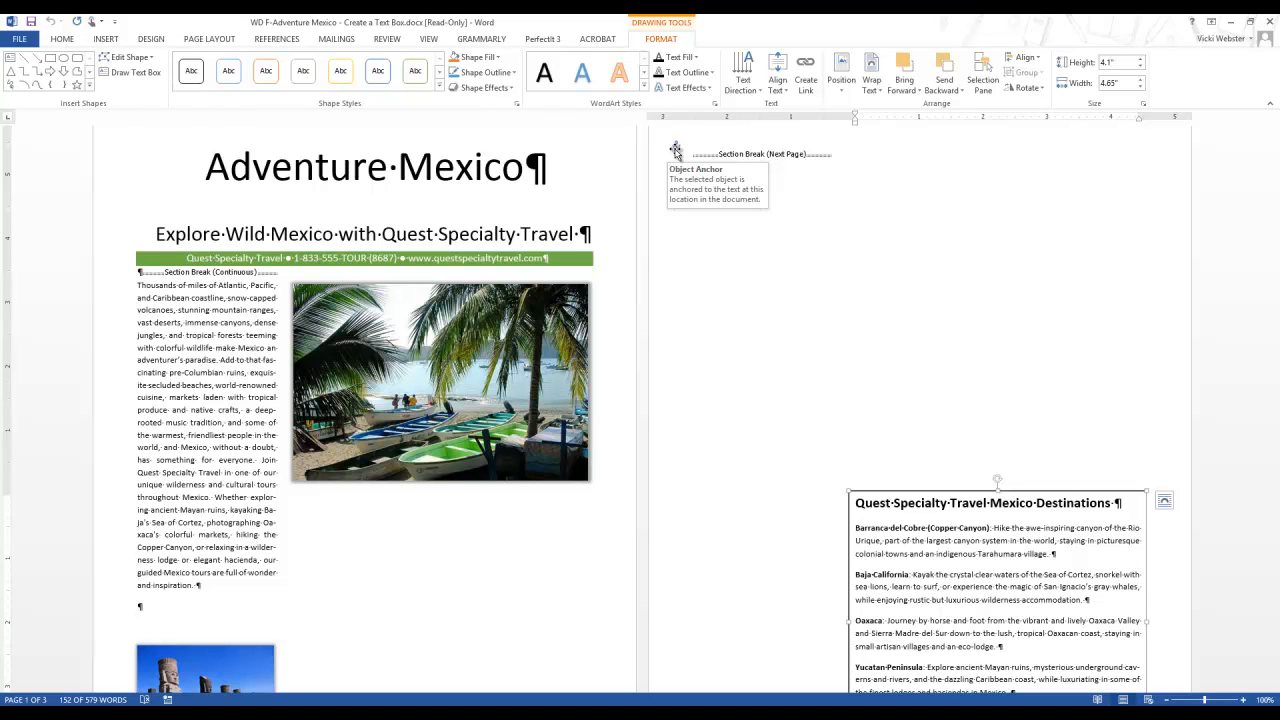
{"action": "left_click_drag", "start_coordinate": [676, 150], "coordinate": [158, 295]}
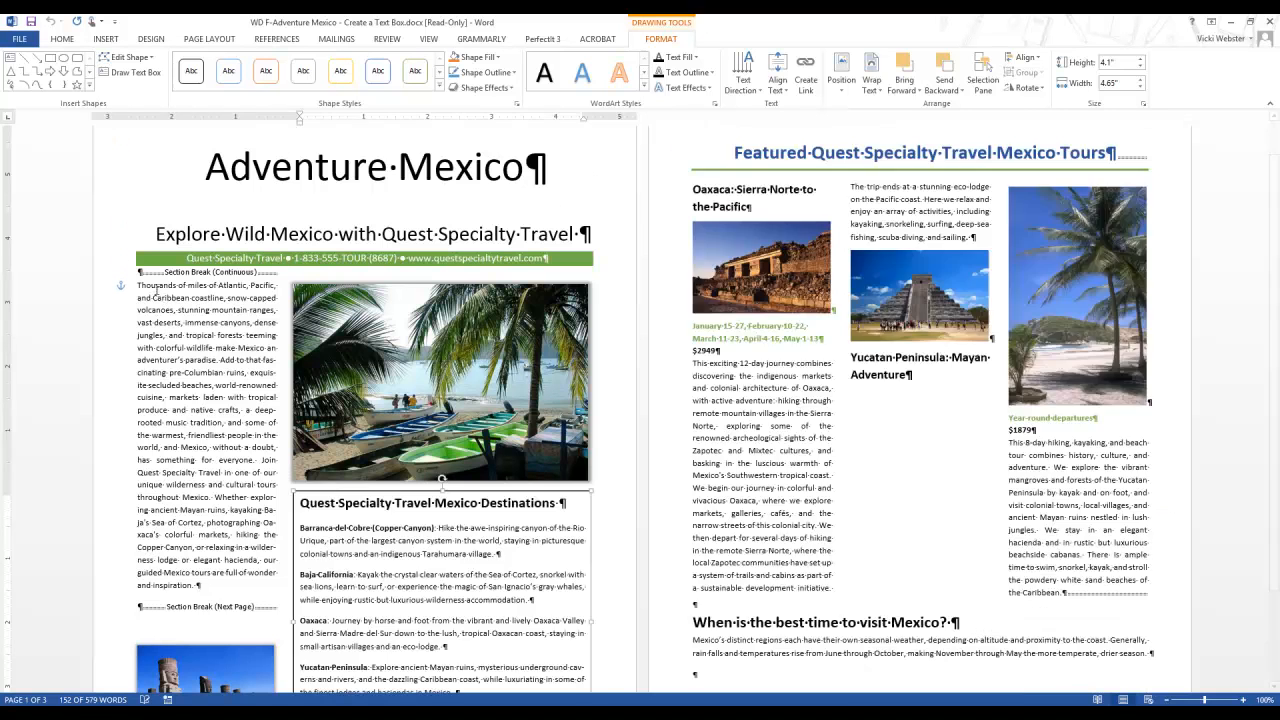
Apply the Subtle Effect - Green, Accent 6 shape style to the destinations text box
{"action": "scroll", "coordinate": [488, 415], "scroll_direction": "down", "scroll_amount": 1}
{"action": "scroll", "coordinate": [488, 415], "scroll_direction": "down", "scroll_amount": 1}
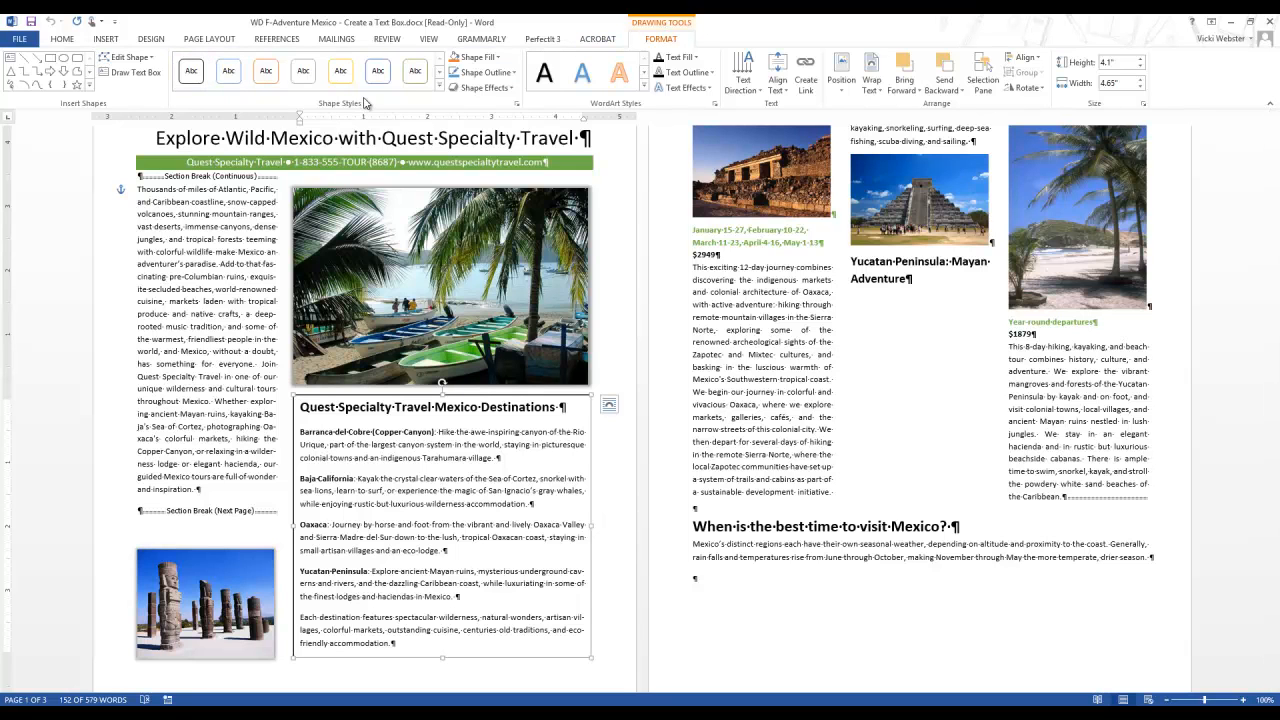
{"action": "left_click", "coordinate": [440, 87]}
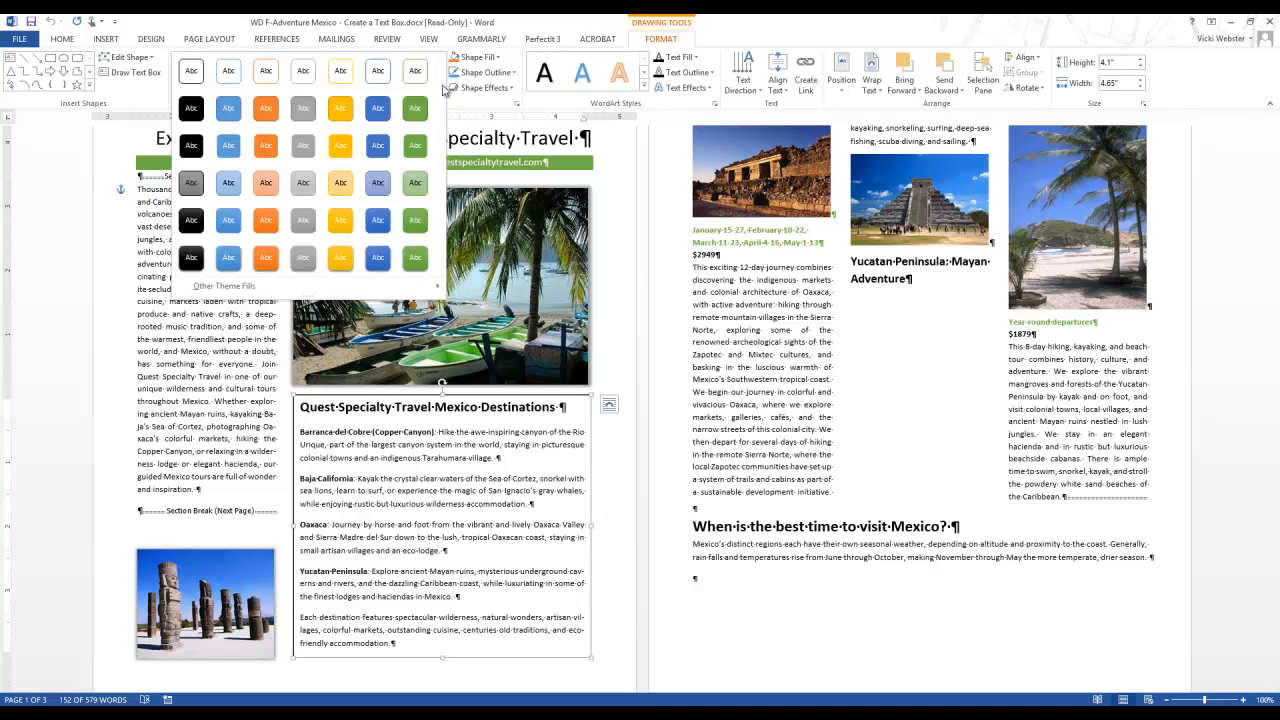
{"action": "left_click", "coordinate": [421, 185]}
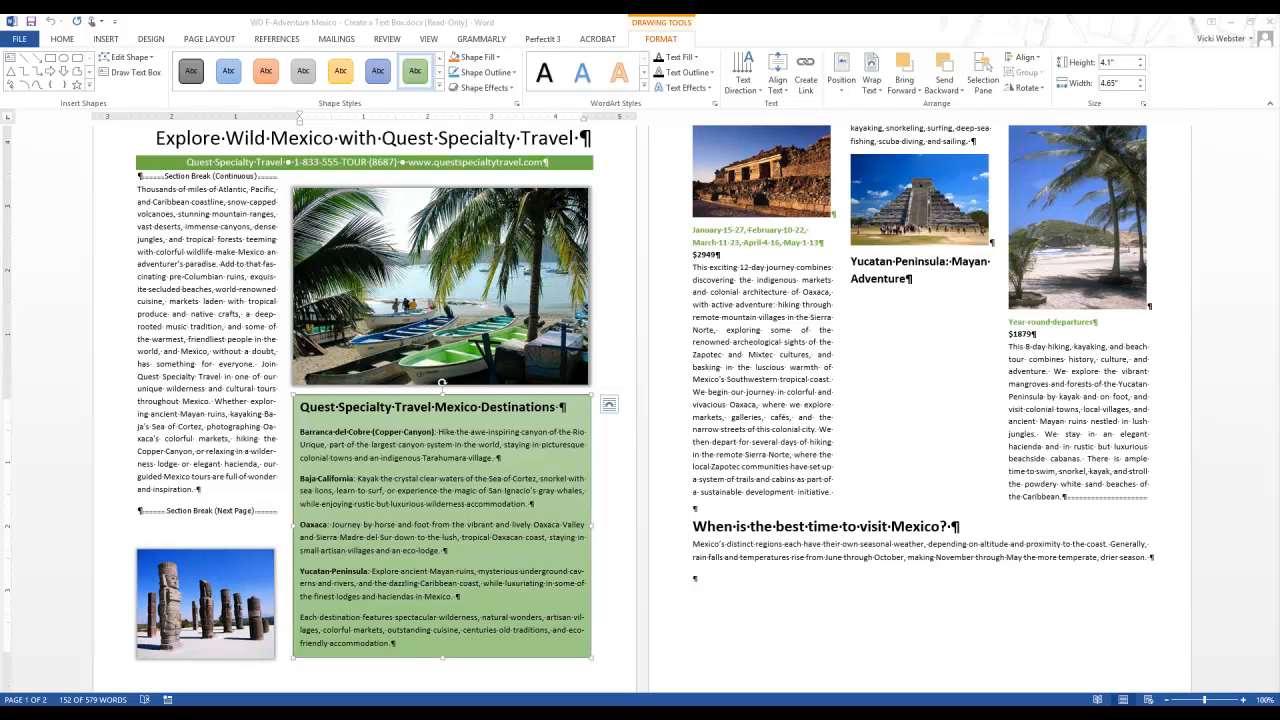
Add a Dropped drop cap to the first letter of the "Thousands of miles" paragraph
{"action": "left_click", "coordinate": [139, 190]}
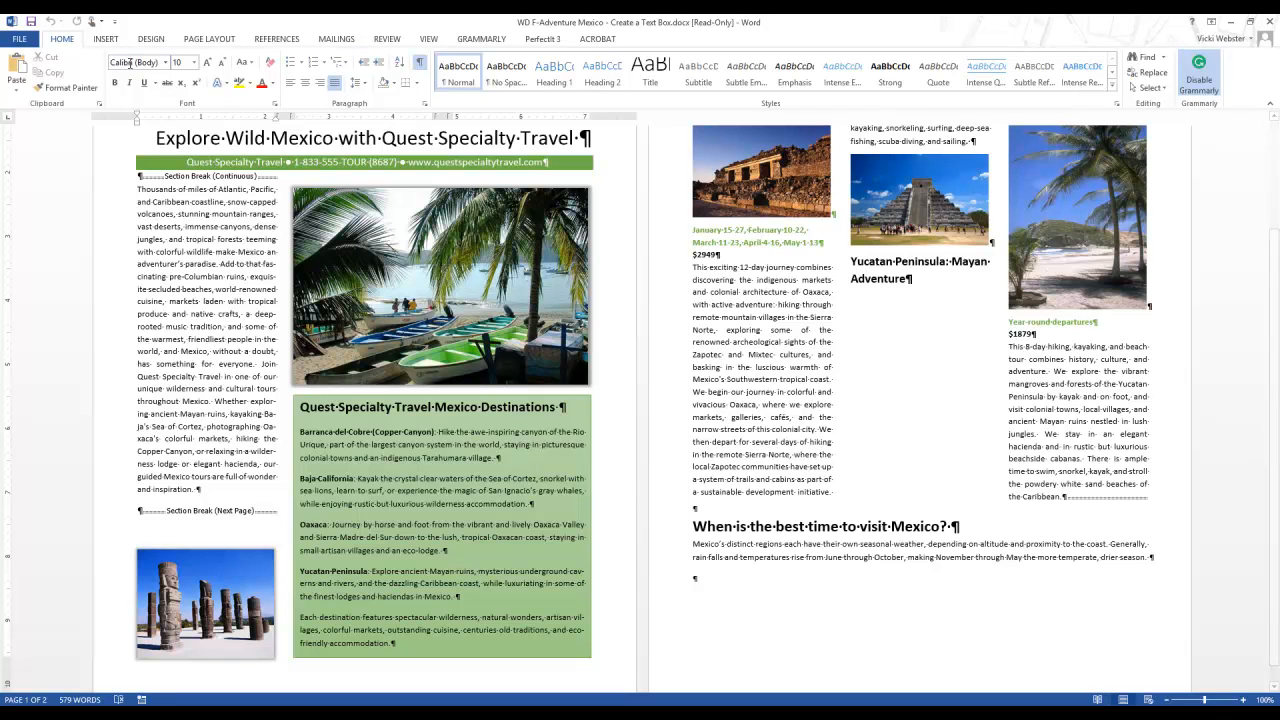
{"action": "left_click", "coordinate": [108, 40]}
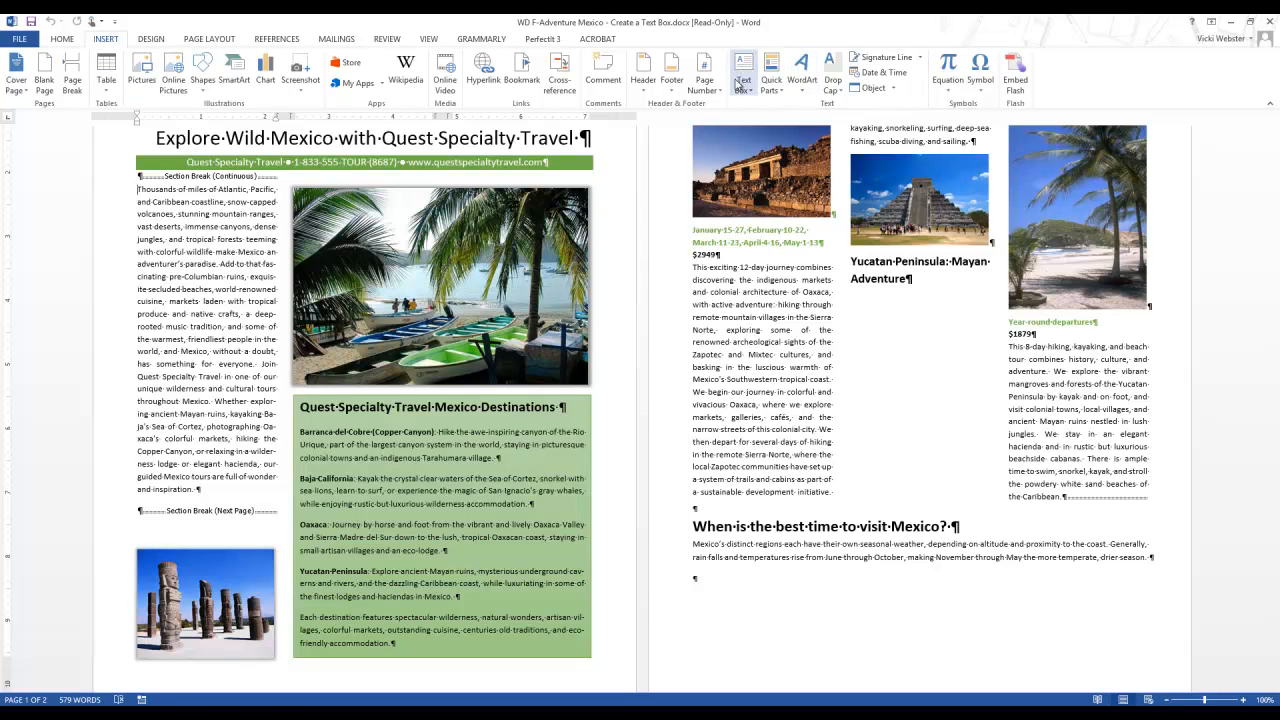
{"action": "left_click", "coordinate": [834, 88]}
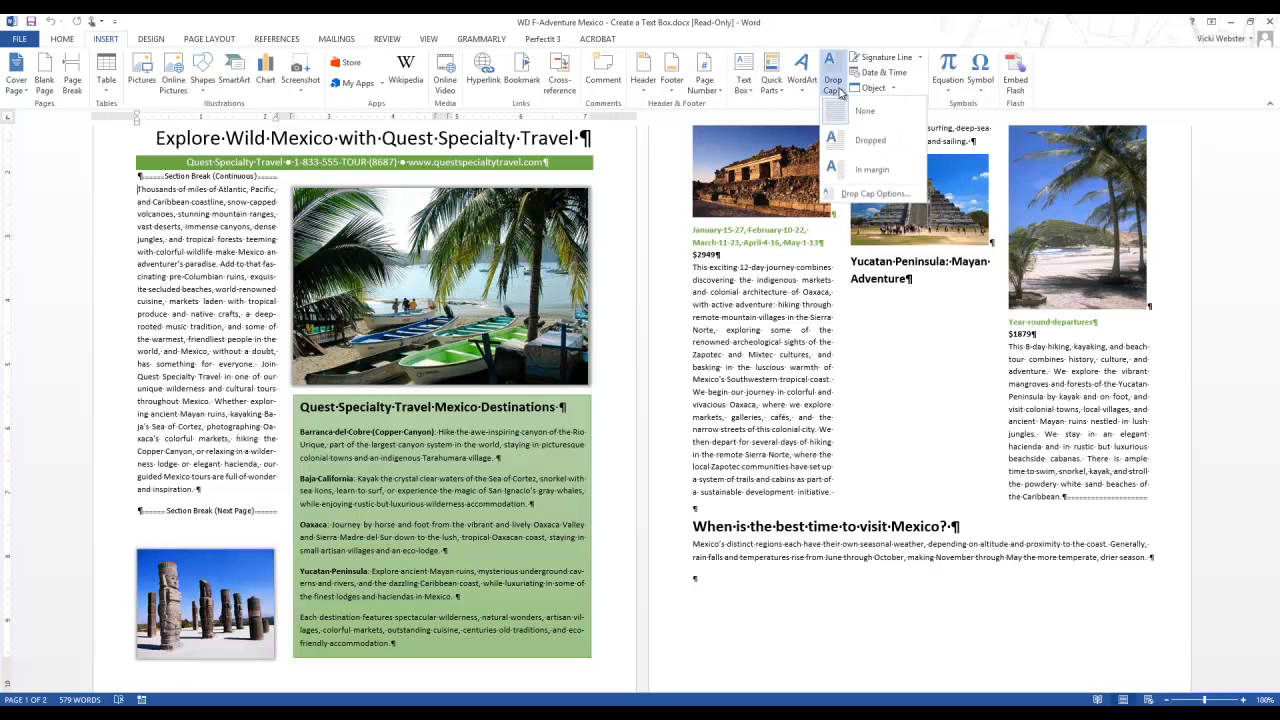
{"action": "left_click", "coordinate": [851, 141]}
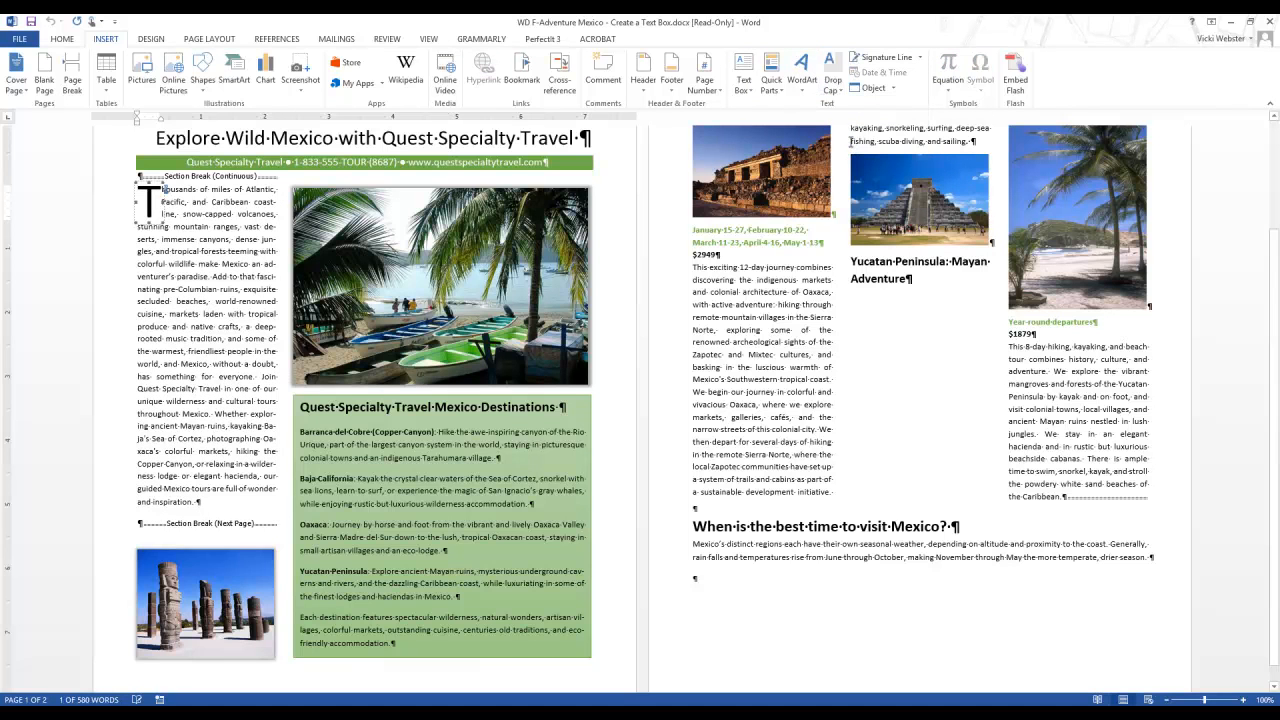
{"action": "left_click", "coordinate": [254, 426]}
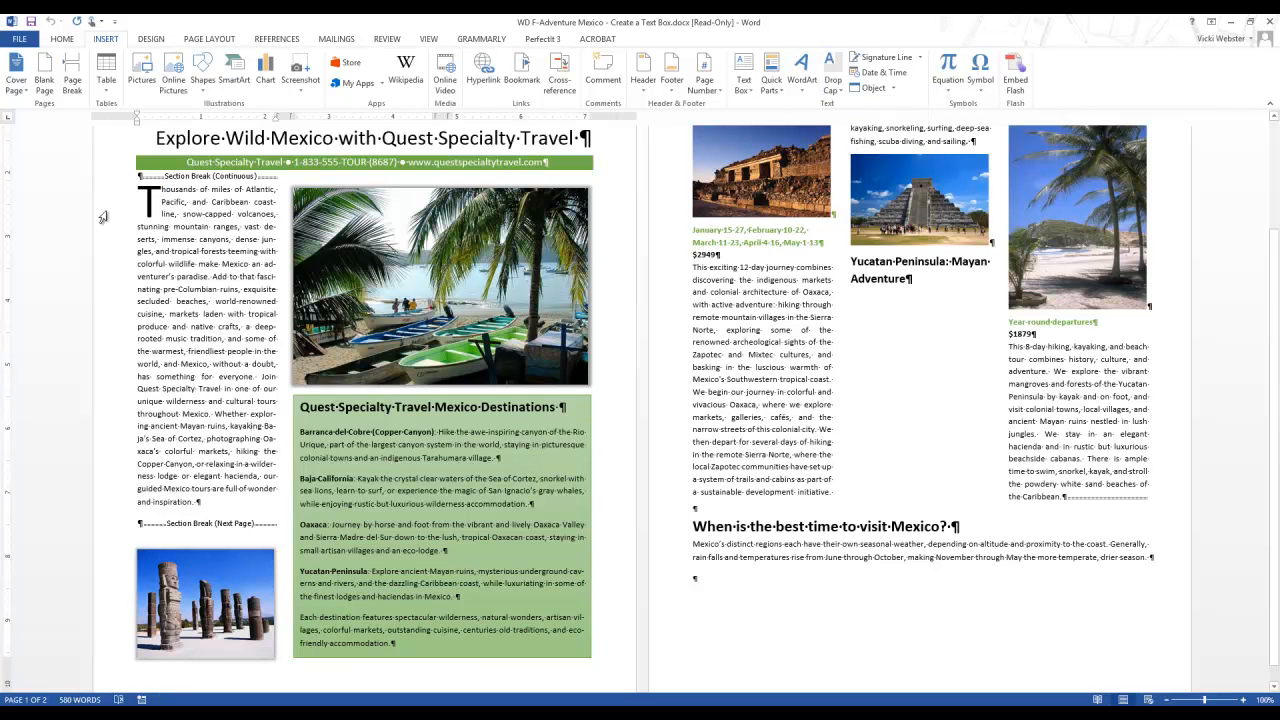
Hide the paragraph and formatting marks in the document
{"action": "left_click", "coordinate": [133, 224]}
{"action": "left_click", "coordinate": [80, 42]}
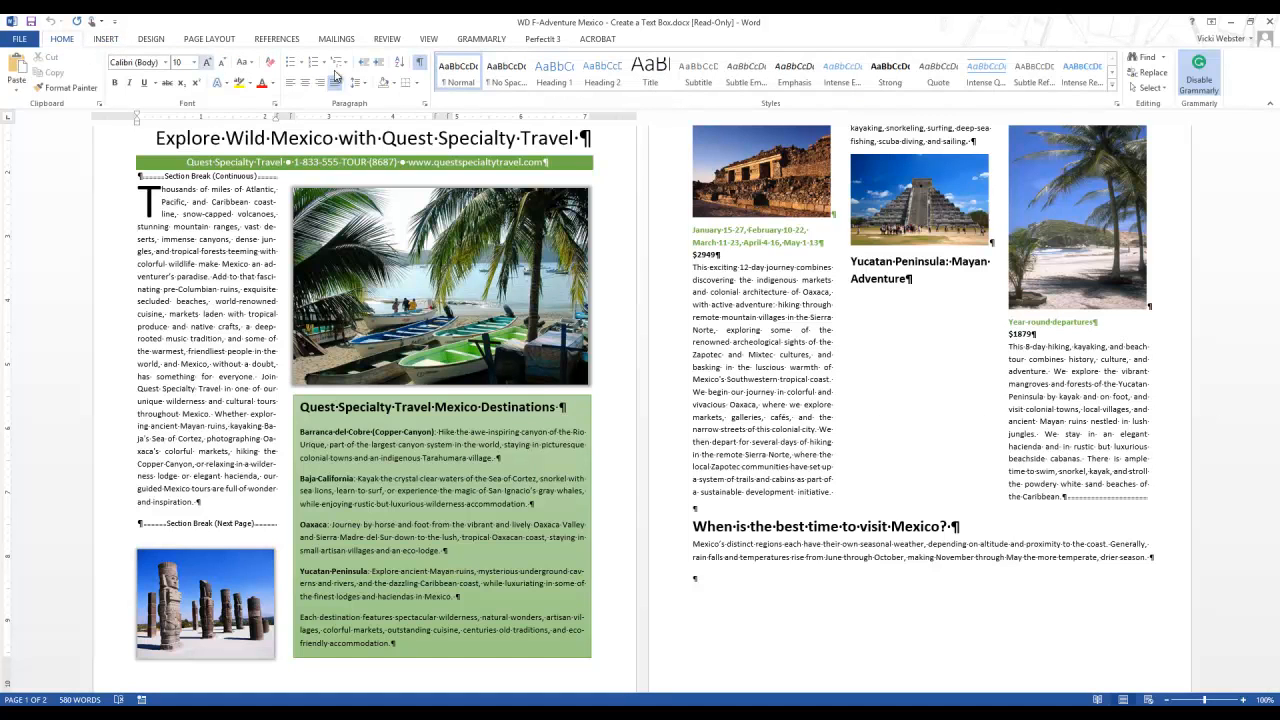
{"action": "left_click", "coordinate": [419, 62]}
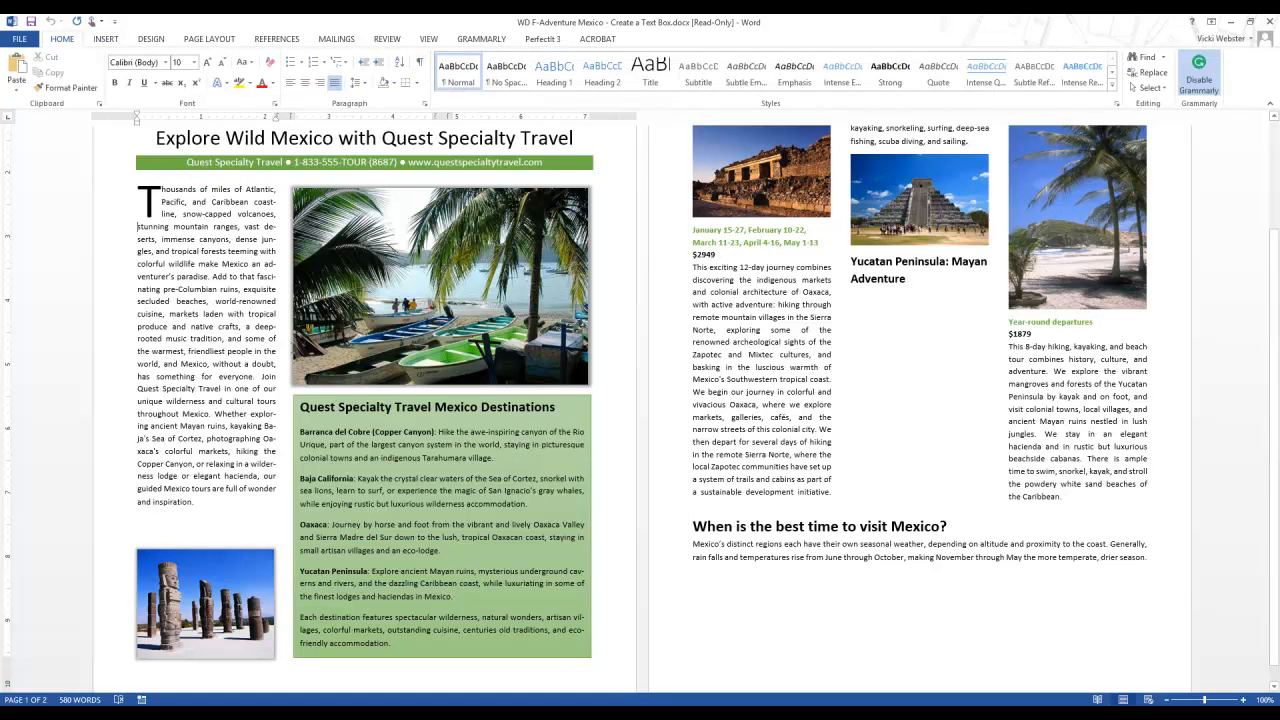